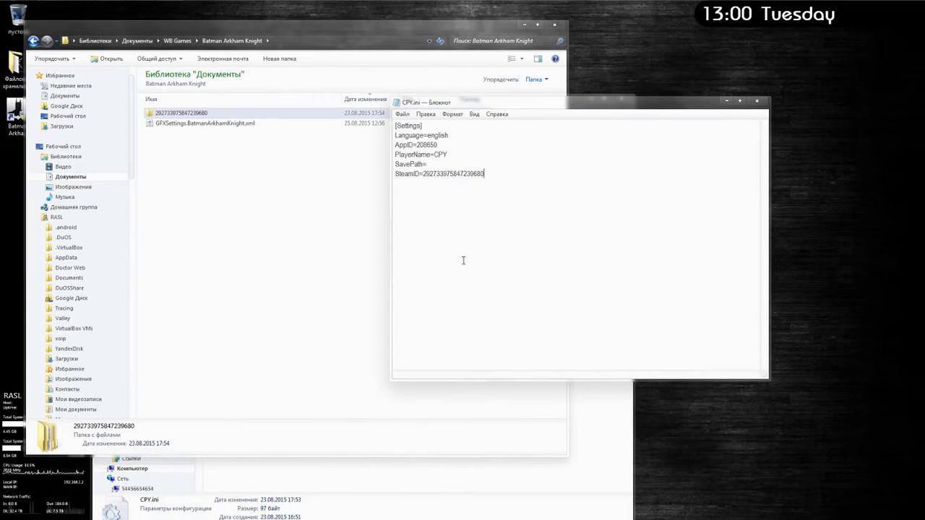
Step: Select CPY.ini in the game executable folder and arrange that folder window beside the open CPY.ini text
left_click(609, 412)
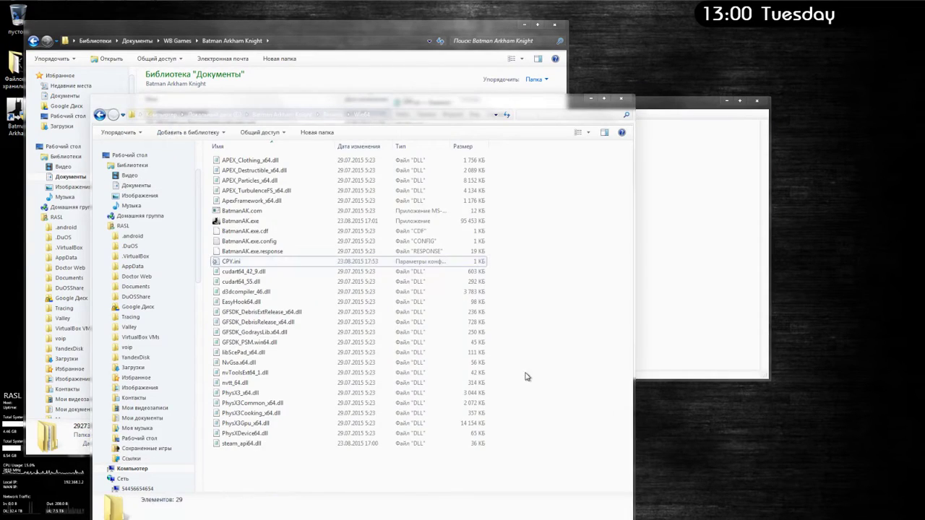
left_click(336, 262)
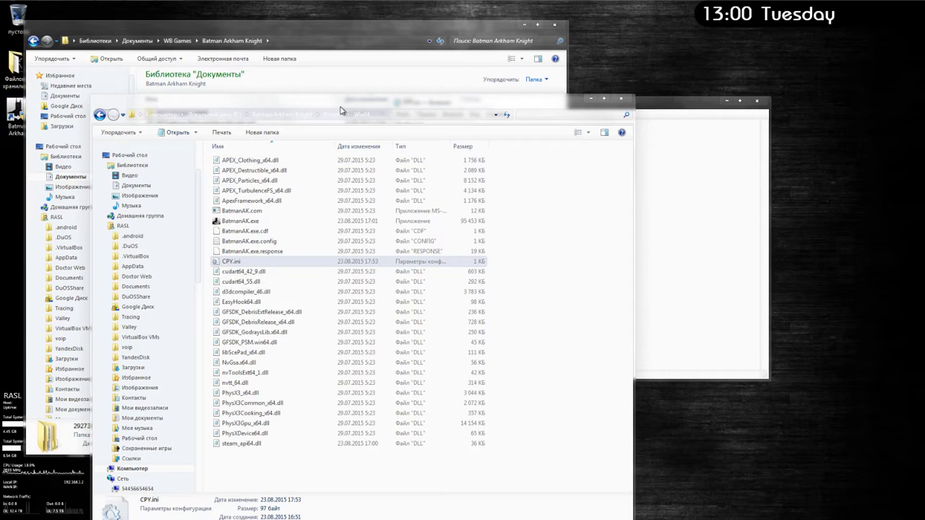
left_click_drag(341, 105, 302, 87)
left_click(669, 187)
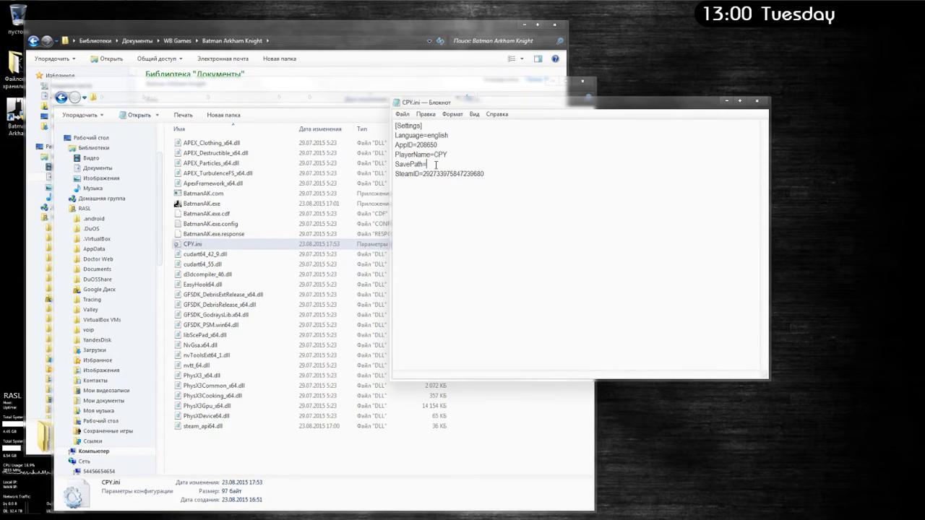
left_click_drag(482, 103, 560, 119)
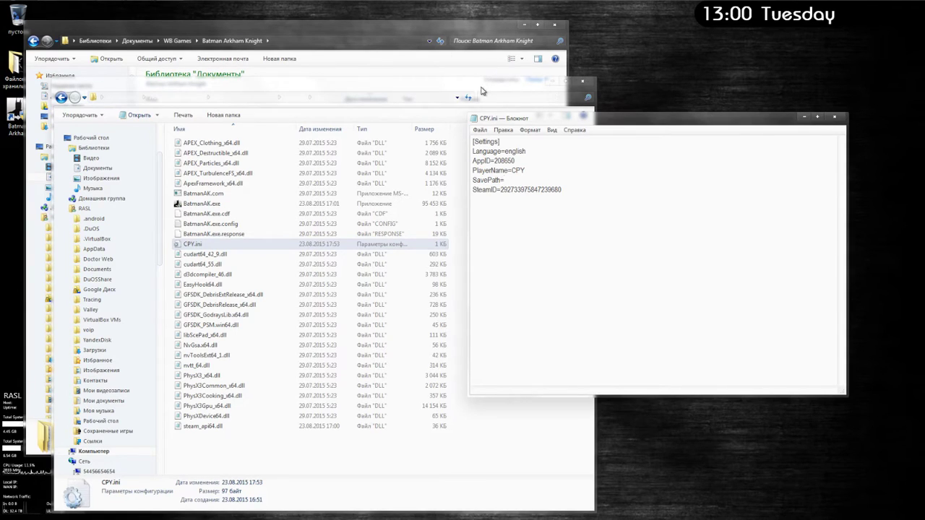
left_click_drag(569, 119, 583, 98)
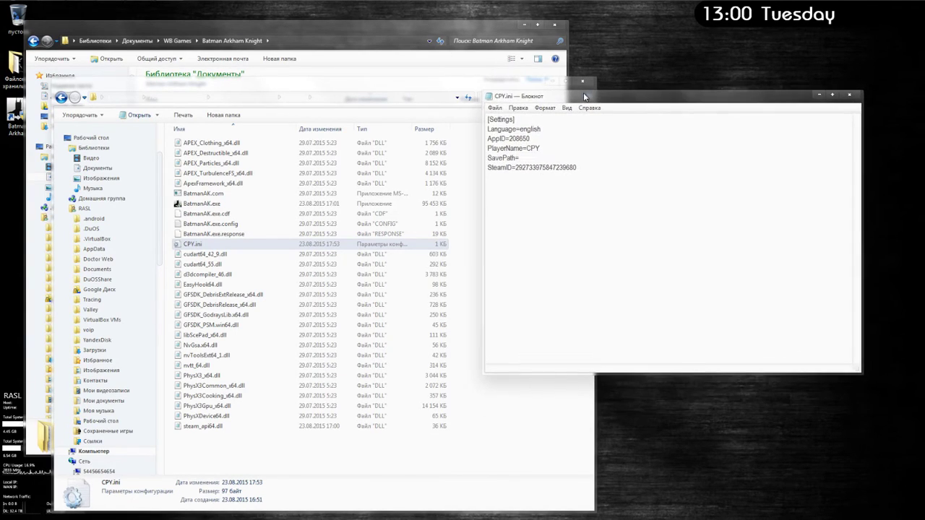
left_click_drag(499, 96, 438, 93)
left_click_drag(341, 91, 322, 90)
left_click(597, 96)
left_click_drag(598, 96, 604, 136)
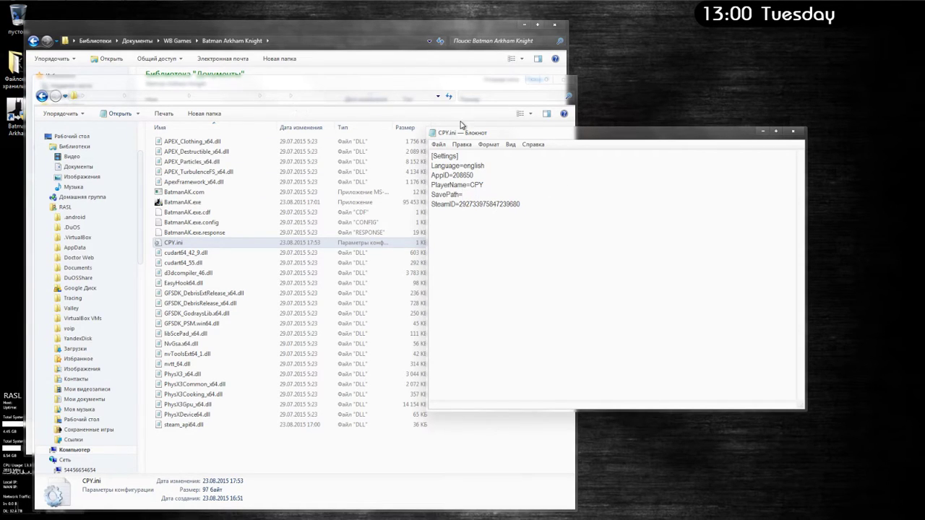
left_click_drag(478, 136, 481, 134)
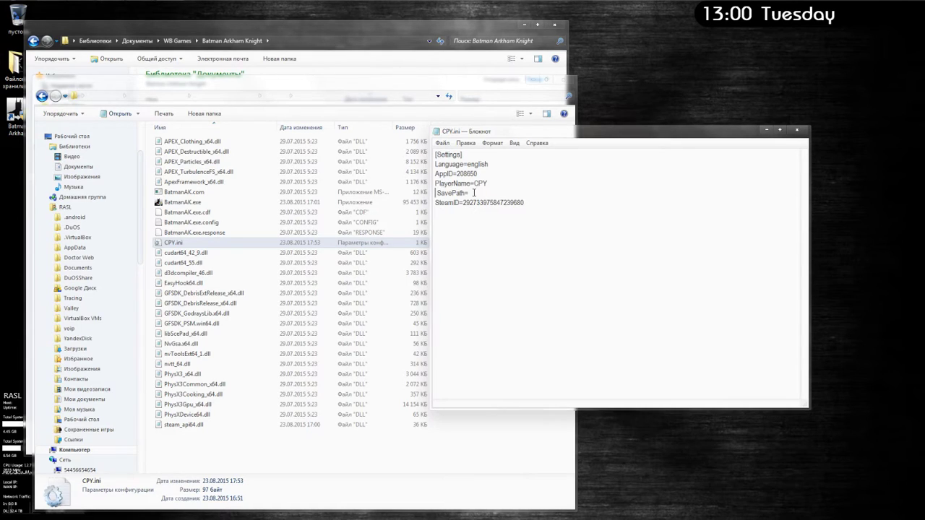
Step: Comment out the SavePath line in CPY.ini by adding "# " at its start
left_click(512, 191)
left_click(436, 193)
type("#")
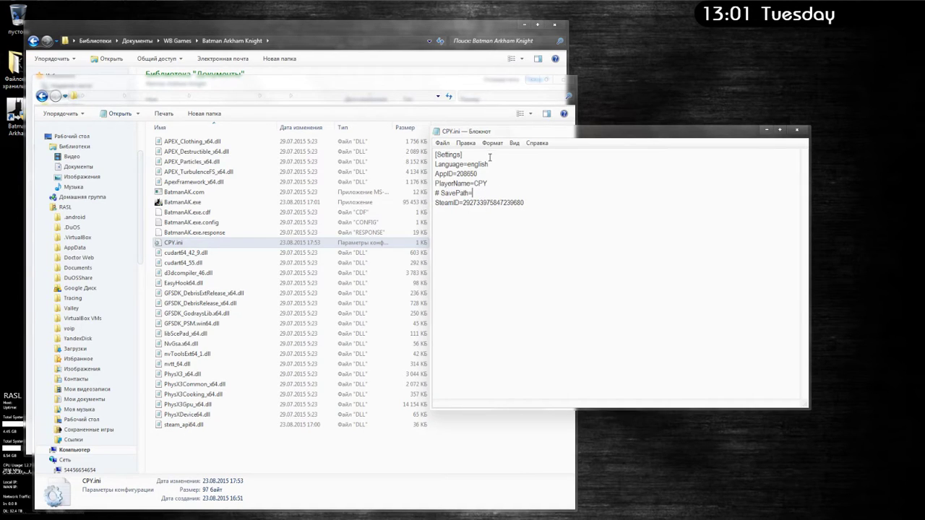
left_click_drag(525, 136, 515, 121)
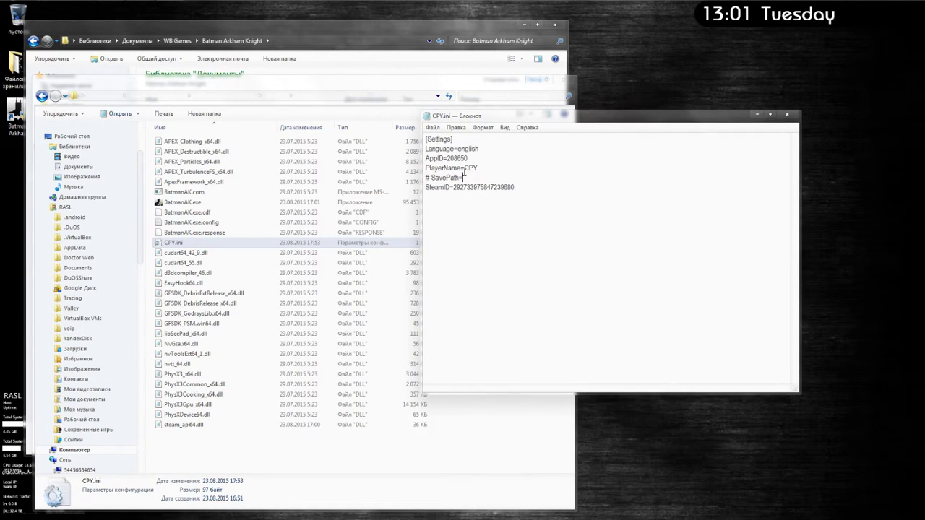
Step: Remove the "# " comment mark from the start of the SavePath line in CPY.ini
left_click(428, 178)
left_click_drag(509, 117, 496, 111)
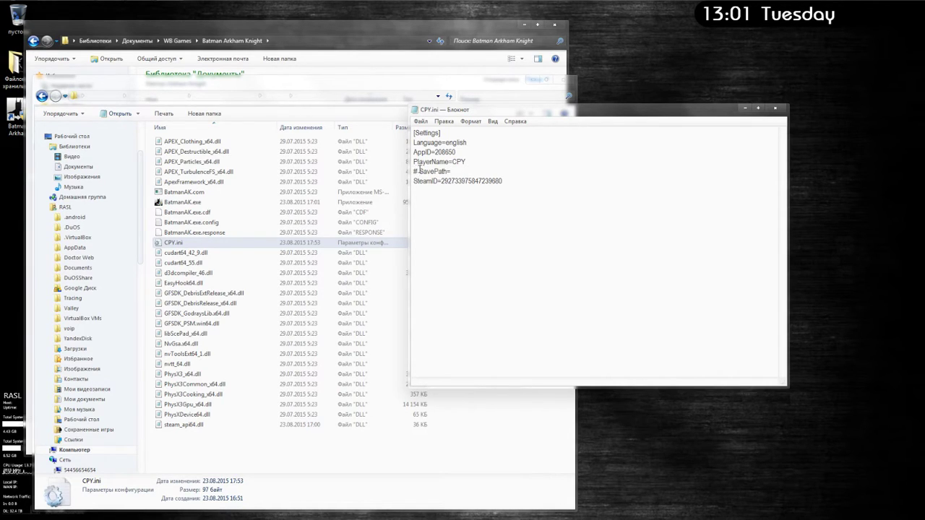
left_click(525, 159)
left_click_drag(455, 171, 408, 172)
left_click(415, 176)
key("Delete")
key("Delete")
left_click_drag(466, 112, 408, 107)
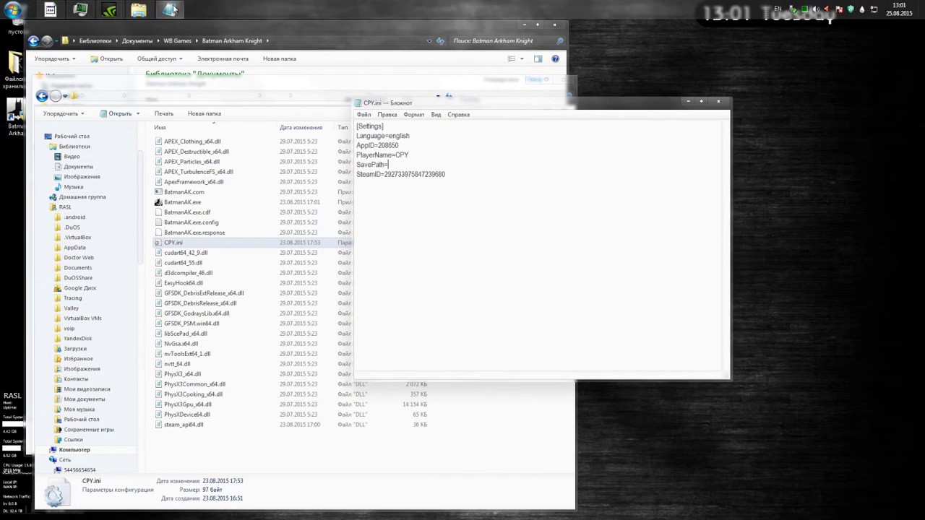
Step: Open a new Computer window listing the drives and place it so the CPY.ini settings stay visible
mouse_move(139, 10)
left_click(191, 68)
key("super+e")
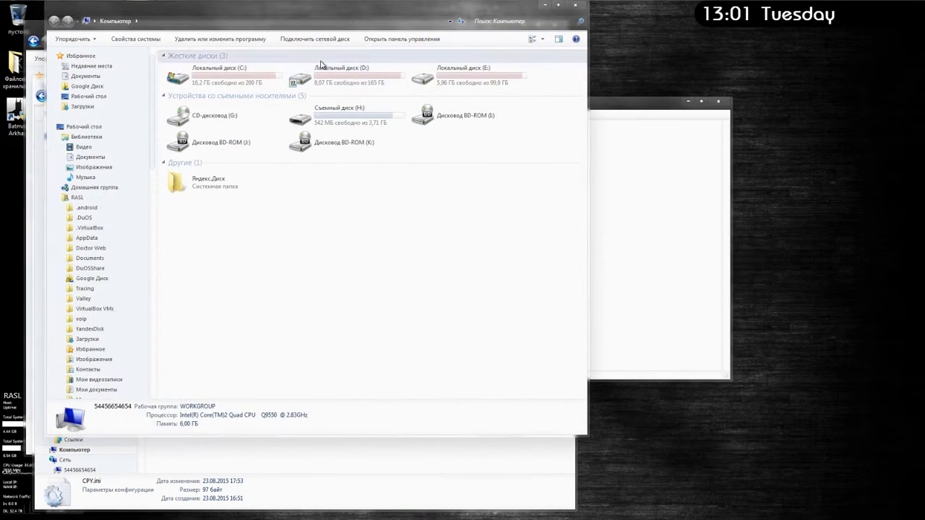
left_click_drag(378, 9, 651, 182)
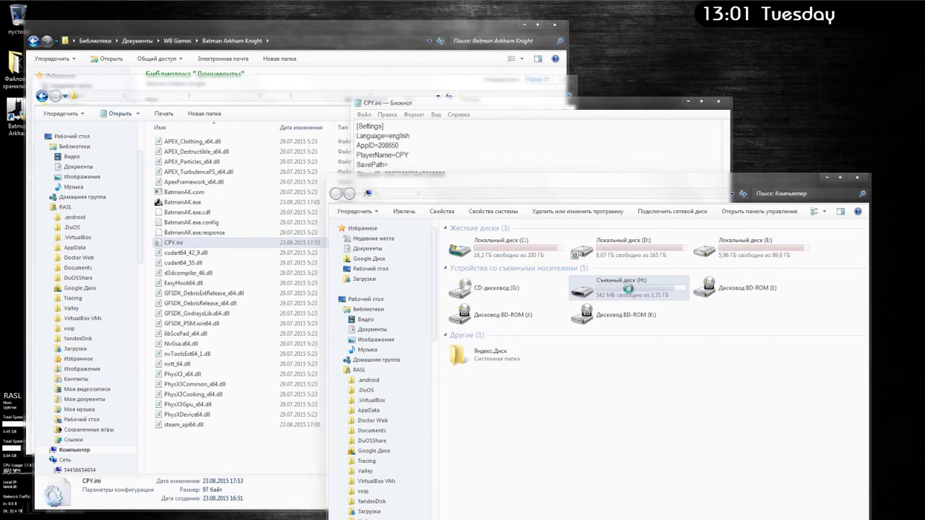
Step: Look at the properties, format options and contents of removable disk H:, leaving the disk unformatted
right_click(627, 287)
left_click(656, 283)
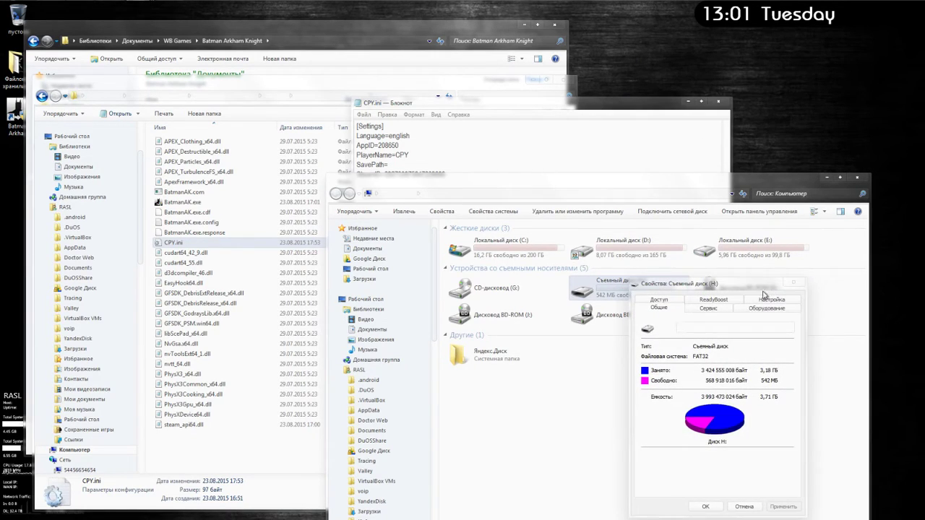
key("Escape")
right_click(659, 294)
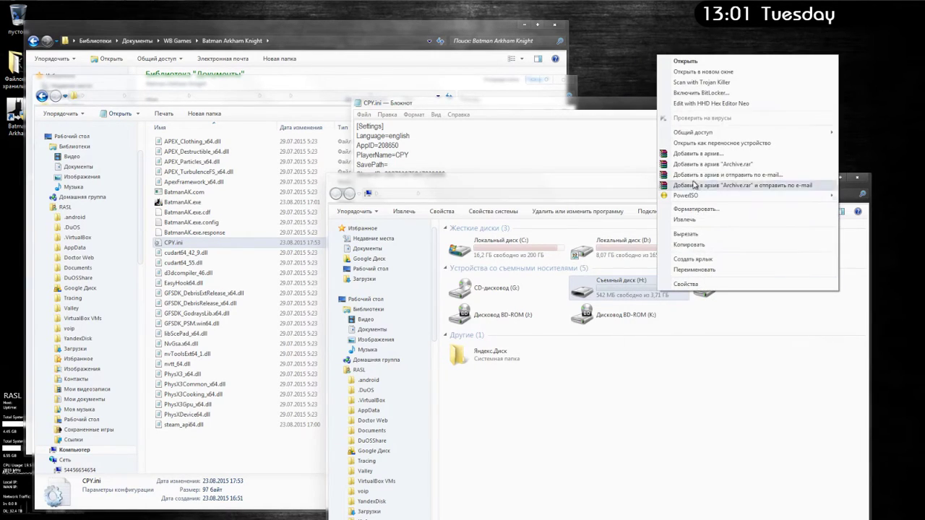
left_click(704, 209)
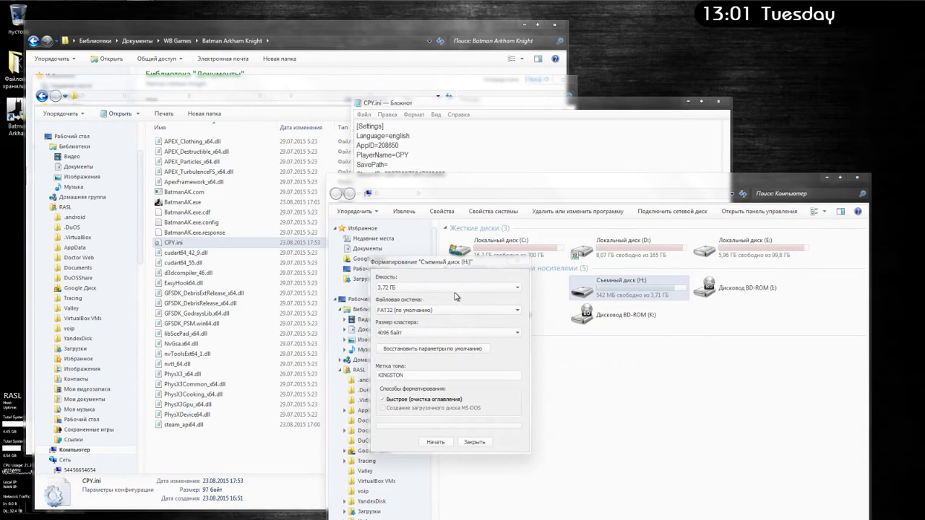
left_click(516, 262)
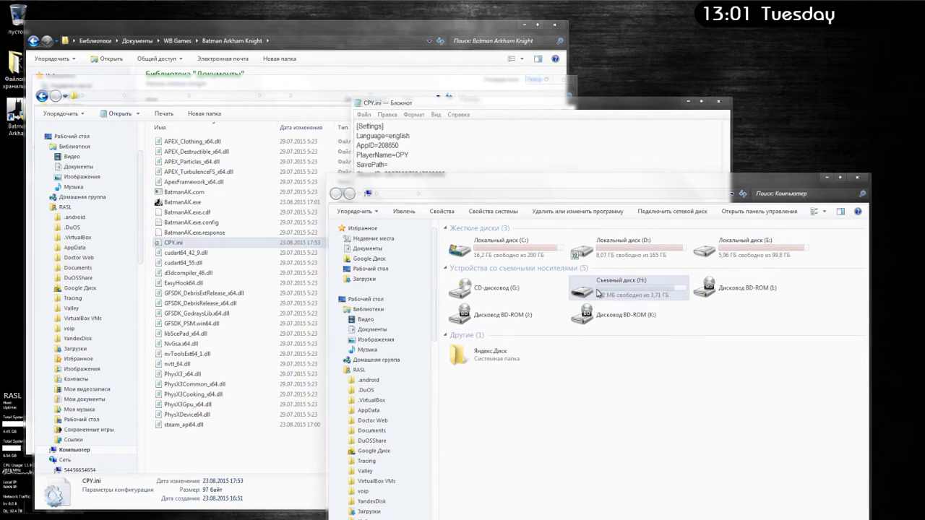
double_click(603, 294)
left_click(336, 195)
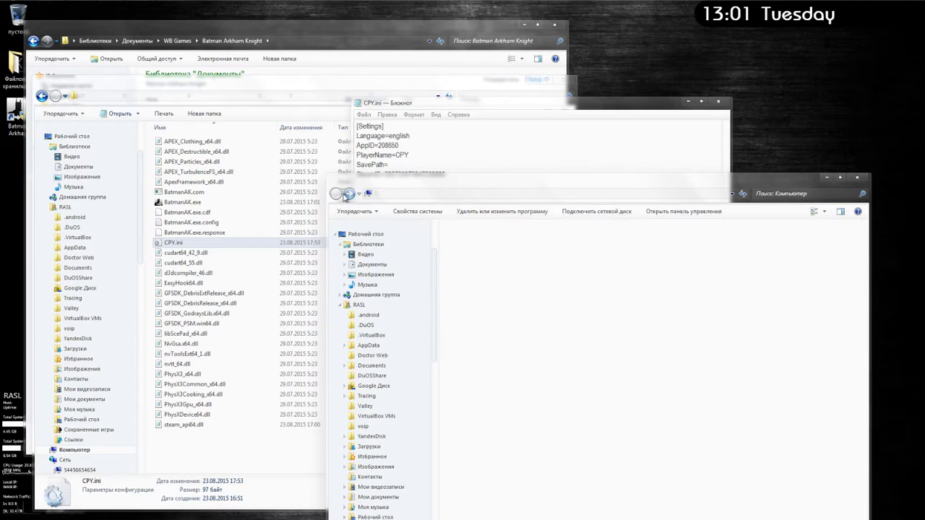
Step: Try H as the SavePath value in CPY.ini and clear it again
left_click(398, 184)
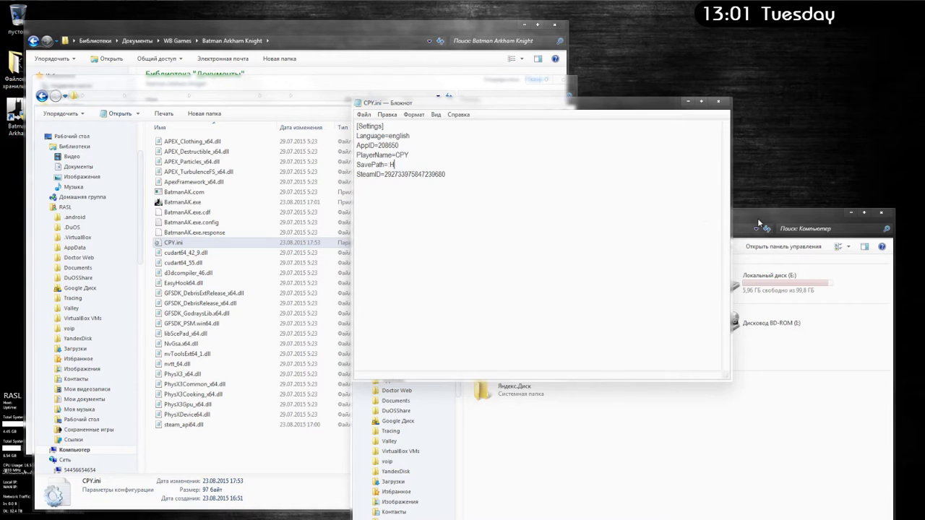
left_click_drag(757, 218, 771, 268)
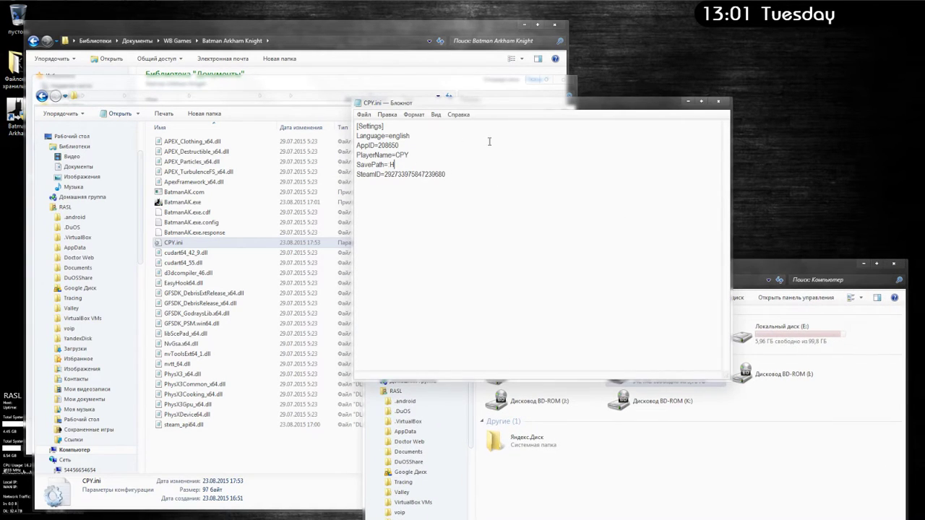
left_click_drag(821, 262, 831, 250)
left_click(412, 164)
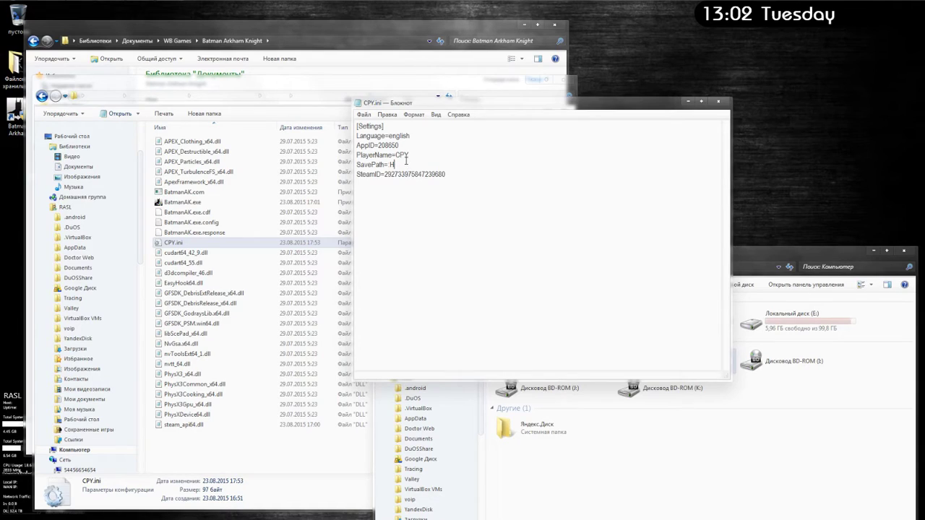
left_click_drag(399, 164, 391, 165)
Step: Bring the drives window forward and look into local disks D: and E:, returning to the drive list
left_click_drag(761, 254, 681, 198)
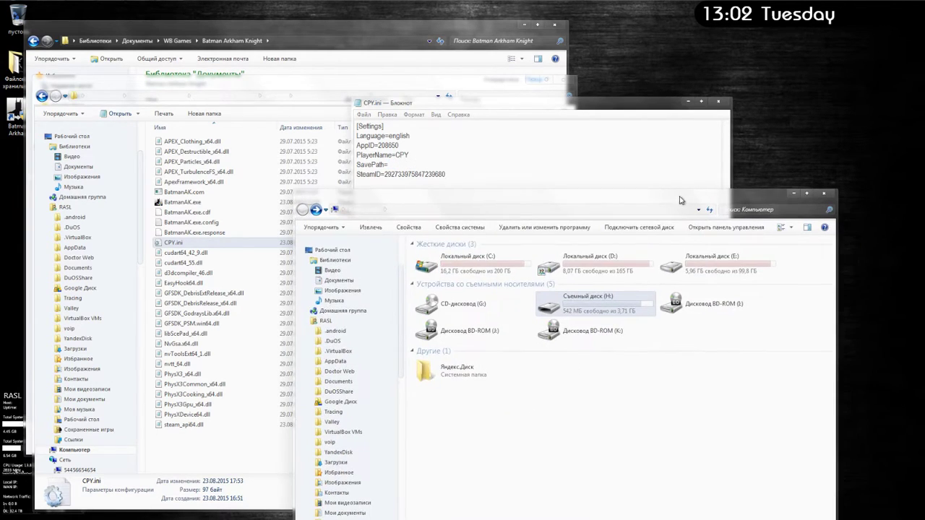
double_click(615, 261)
left_click(302, 209)
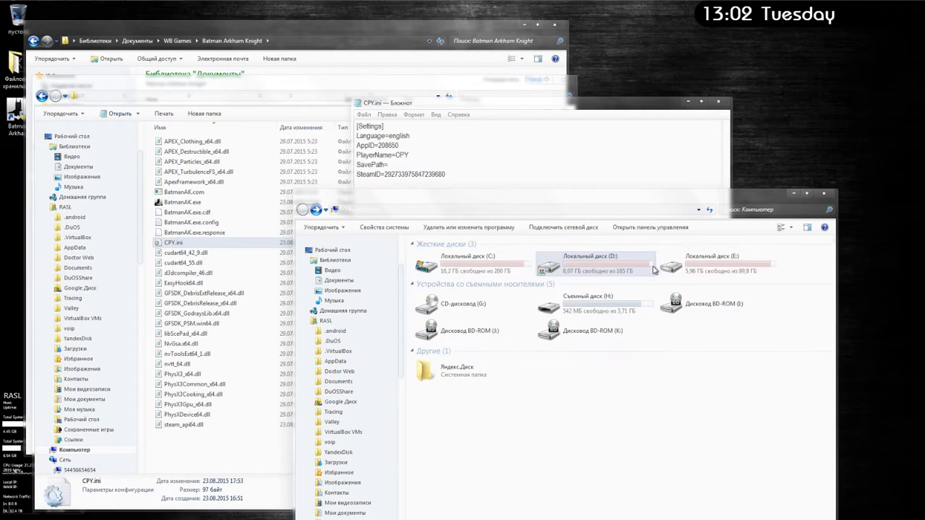
double_click(686, 261)
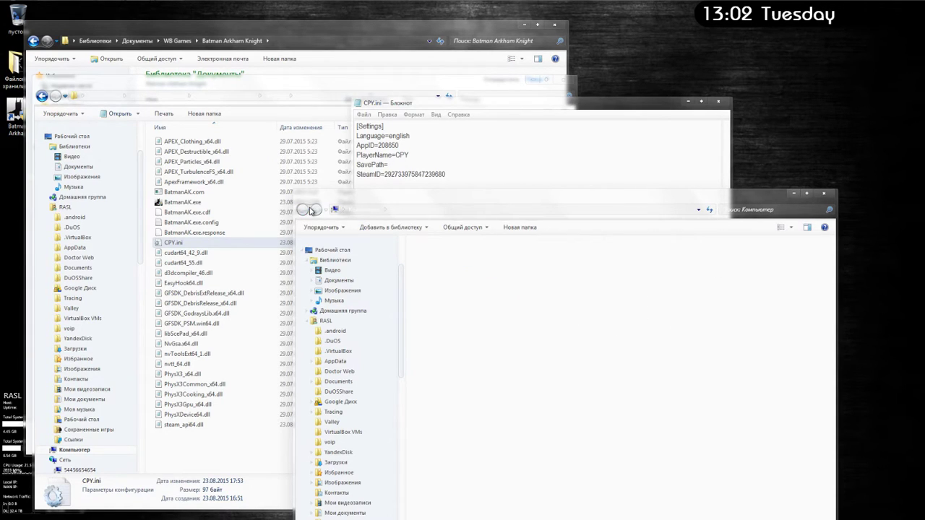
left_click(303, 209)
left_click_drag(377, 201, 406, 160)
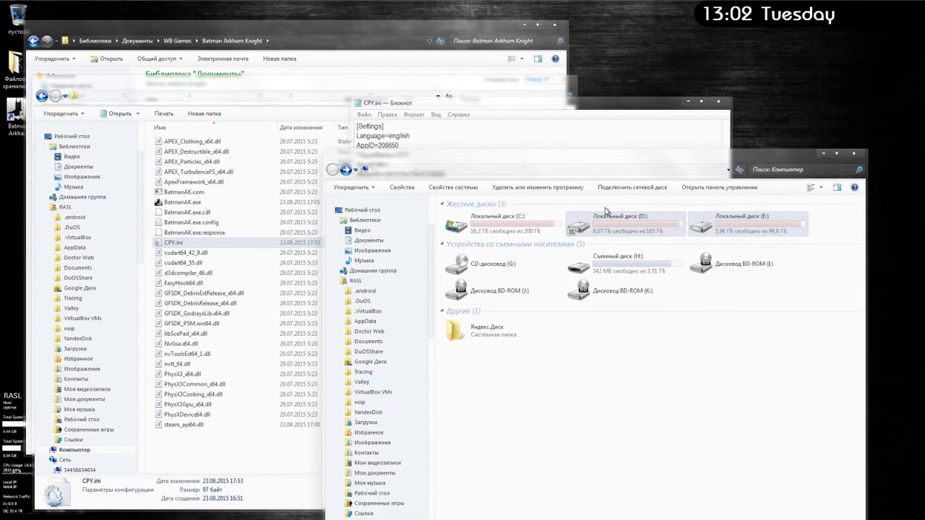
left_click_drag(536, 161, 544, 225)
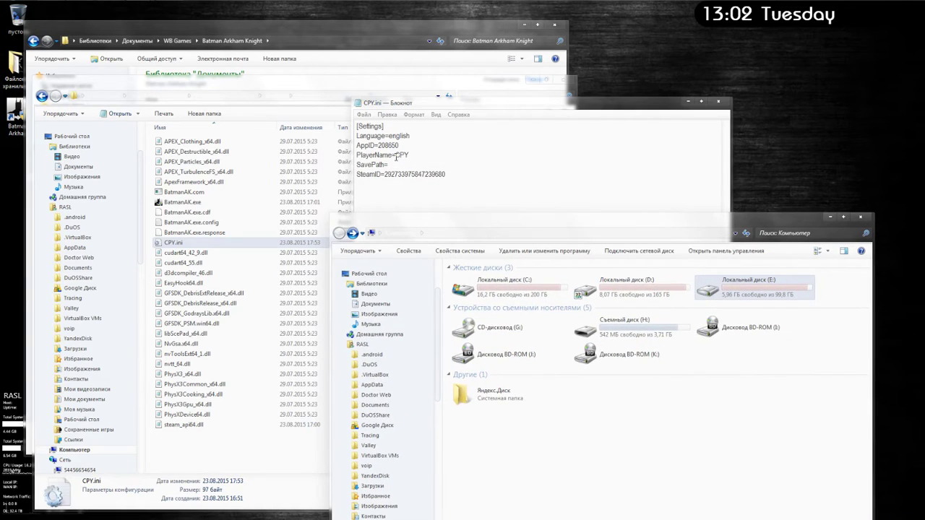
Step: Check the file properties of CPY.ini, including its location and read-only attribute, and close them without changes
left_click(402, 170)
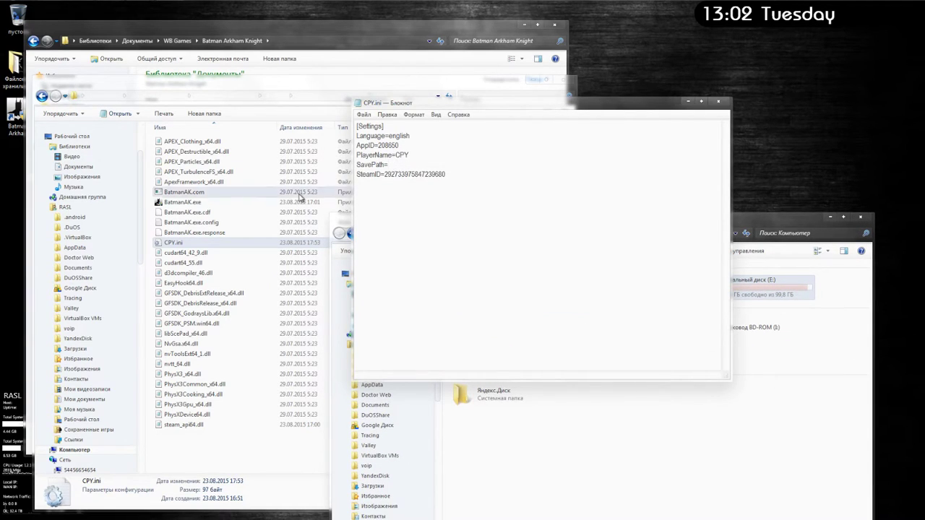
left_click(504, 147)
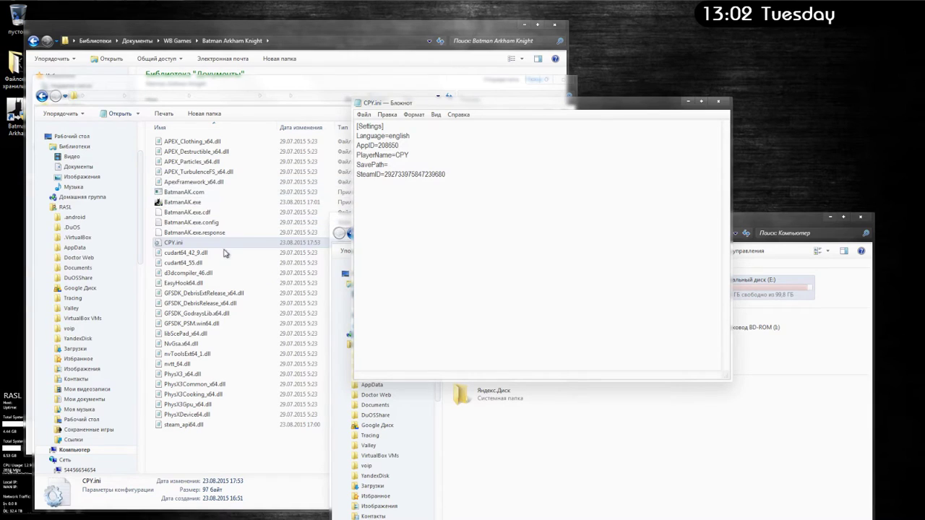
left_click(208, 250)
left_click(208, 244)
right_click(208, 244)
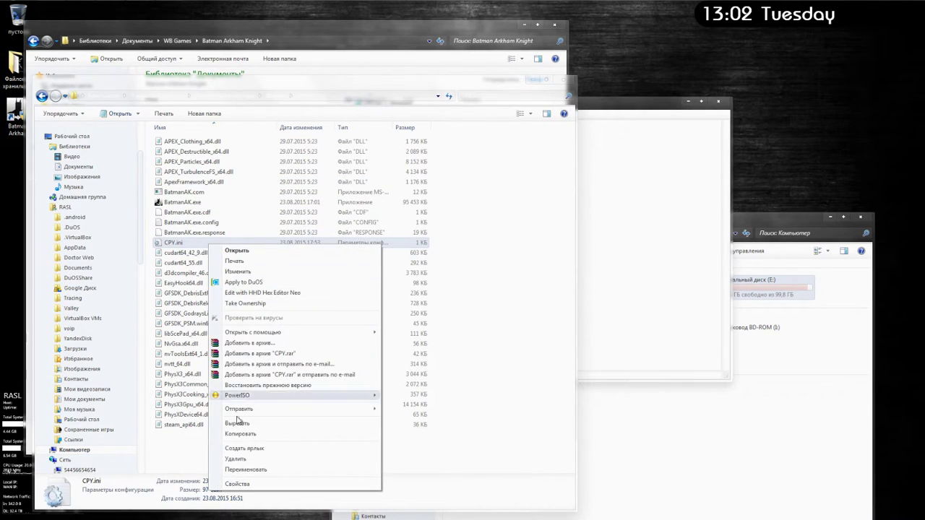
left_click(243, 483)
left_click_drag(289, 249, 271, 173)
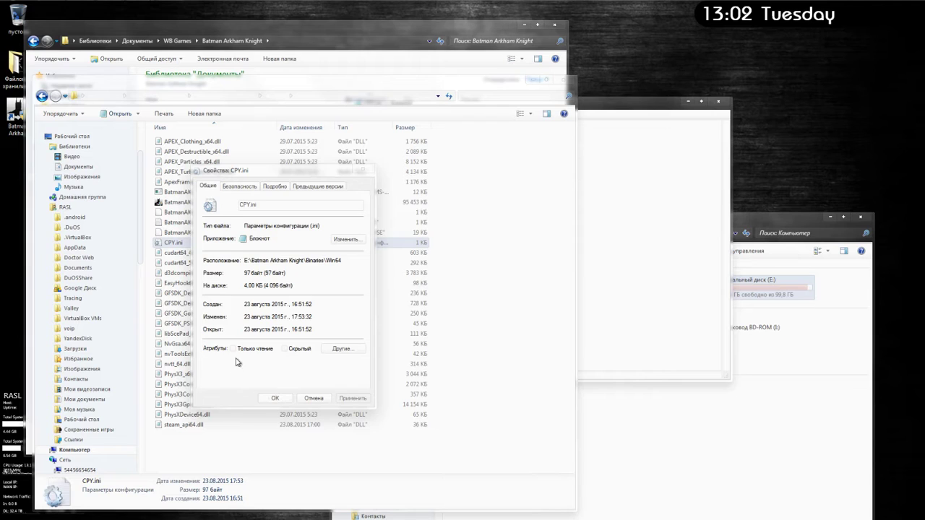
left_click(309, 398)
Step: Bring the Batman Arkham Knight documents folder into clear view and select the graphics settings XML, followed by the save folder
left_click(604, 273)
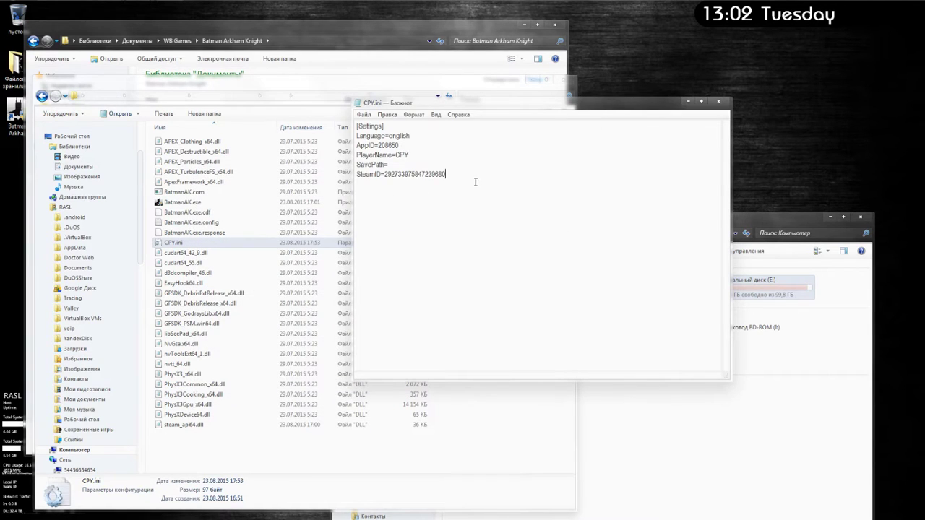
left_click_drag(491, 104, 606, 194)
left_click_drag(255, 24, 339, 70)
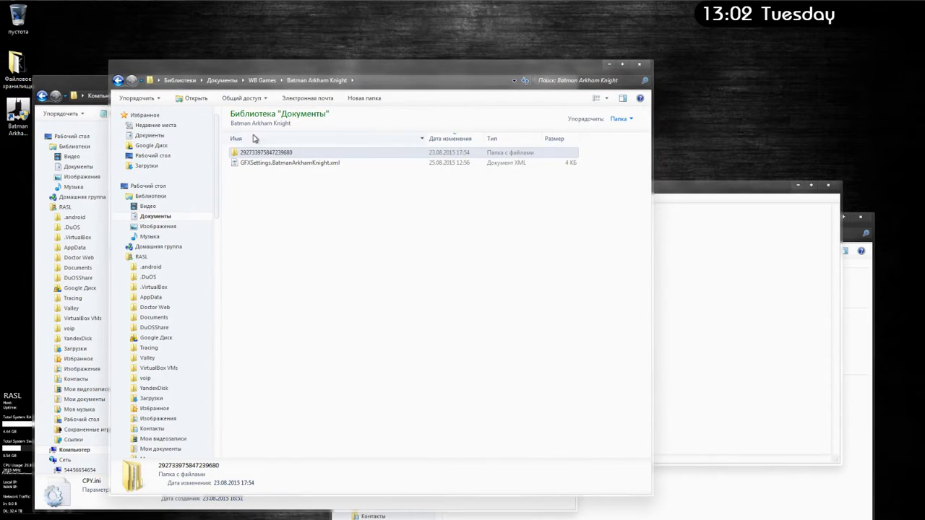
left_click_drag(250, 73, 301, 45)
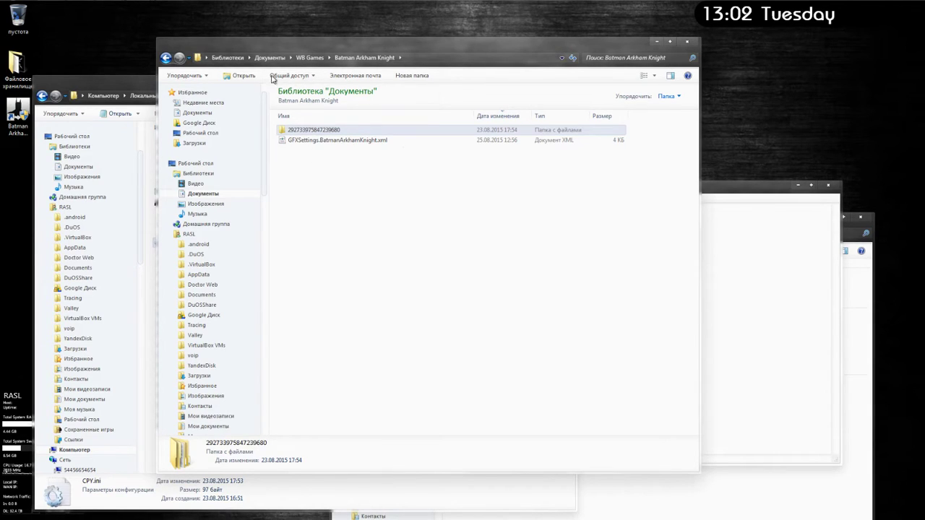
left_click(311, 143)
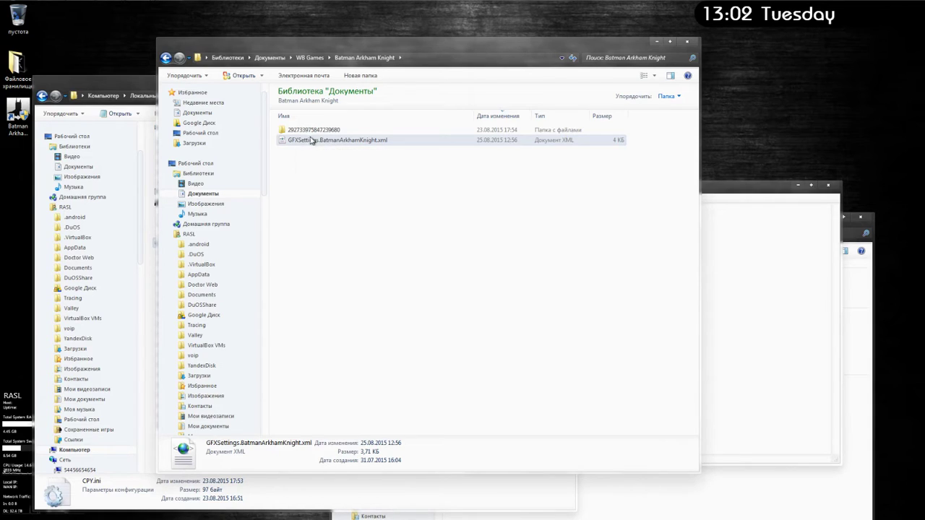
left_click(346, 131)
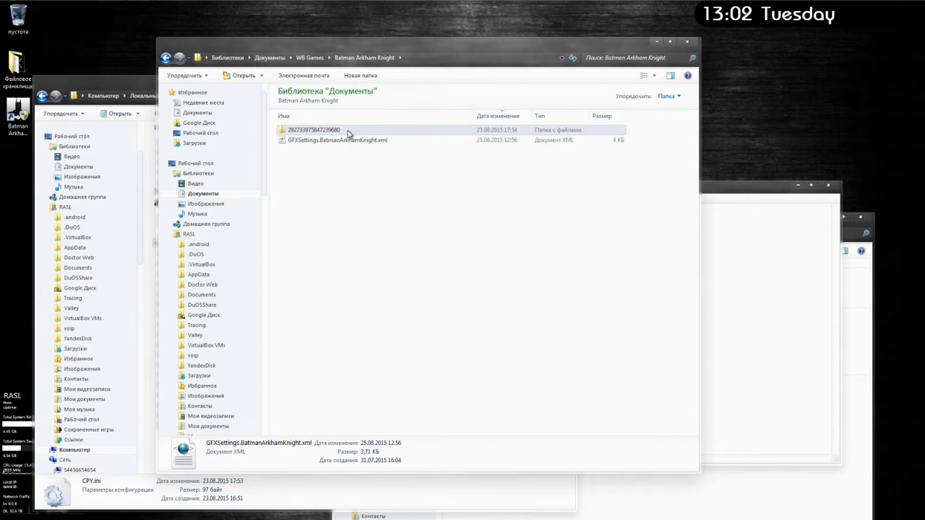
Step: Look through the numbered save folder down to SaveData's backup folder, and minimize the window after returning to the Batman Arkham Knight folder
double_click(333, 132)
double_click(311, 130)
double_click(312, 131)
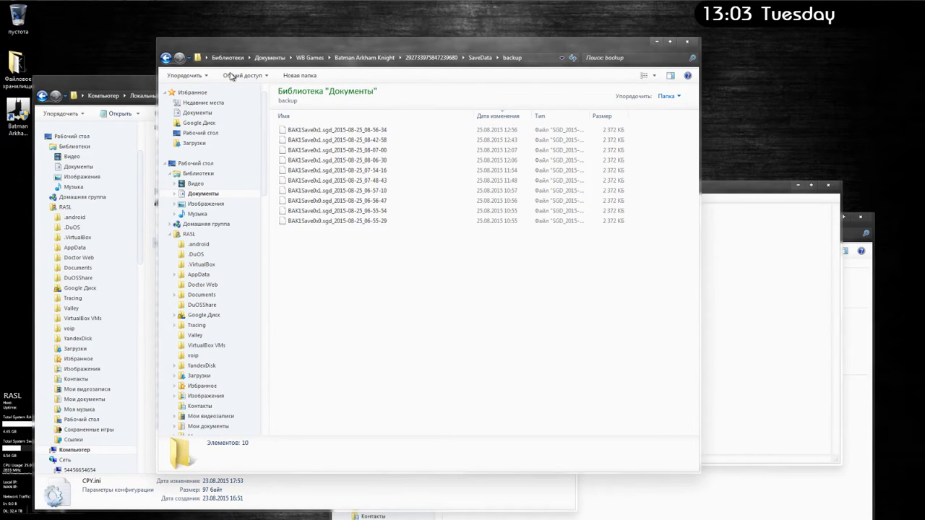
left_click(165, 59)
left_click(165, 59)
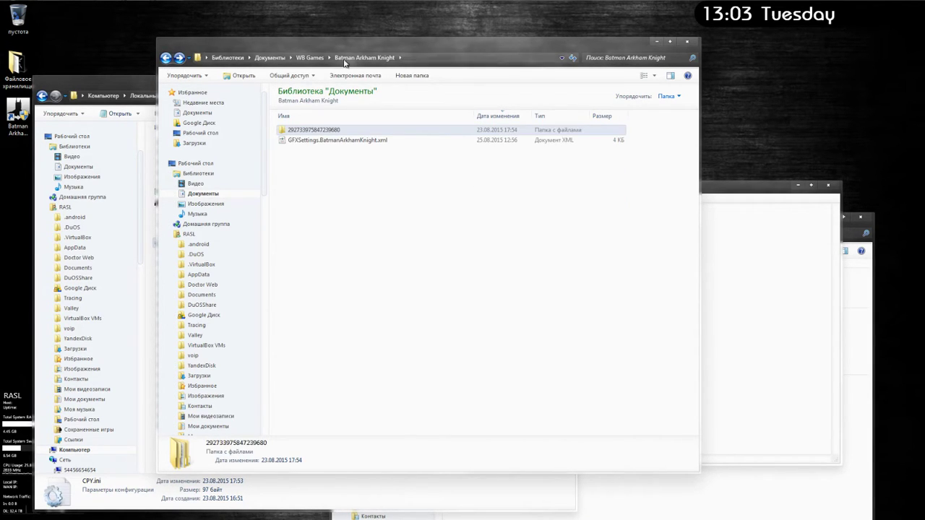
left_click(649, 43)
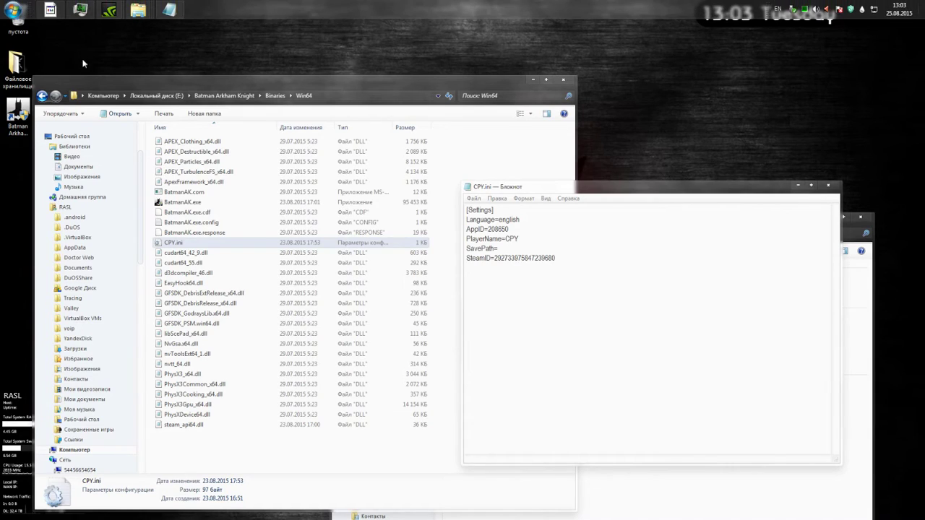
Step: Look into BMGame's SaveData folder in the Batman Arkham Knight installation on disk E:, and minimize that window
left_click(42, 95)
left_click(42, 95)
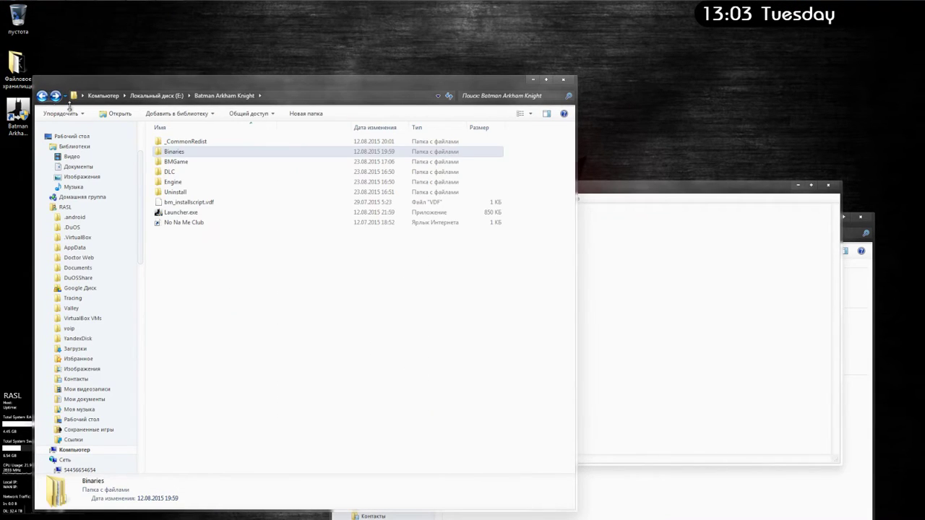
double_click(192, 162)
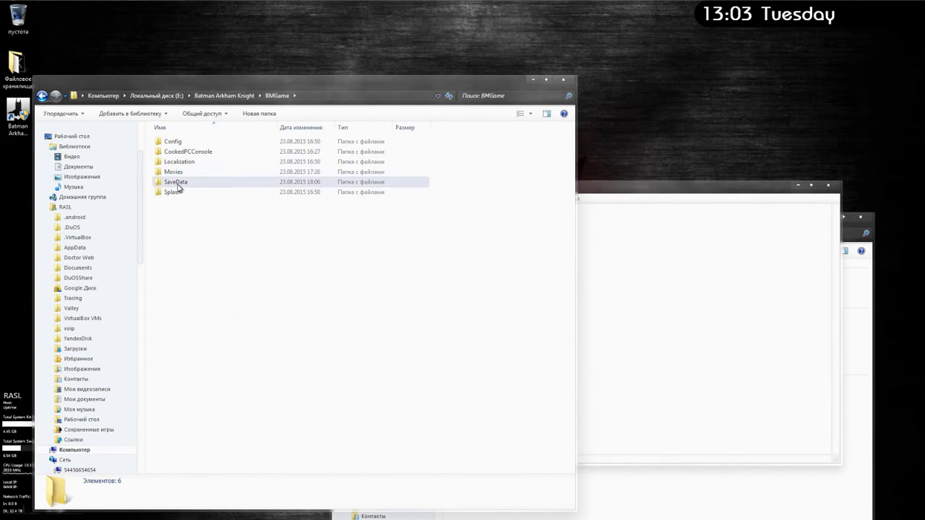
left_click(42, 96)
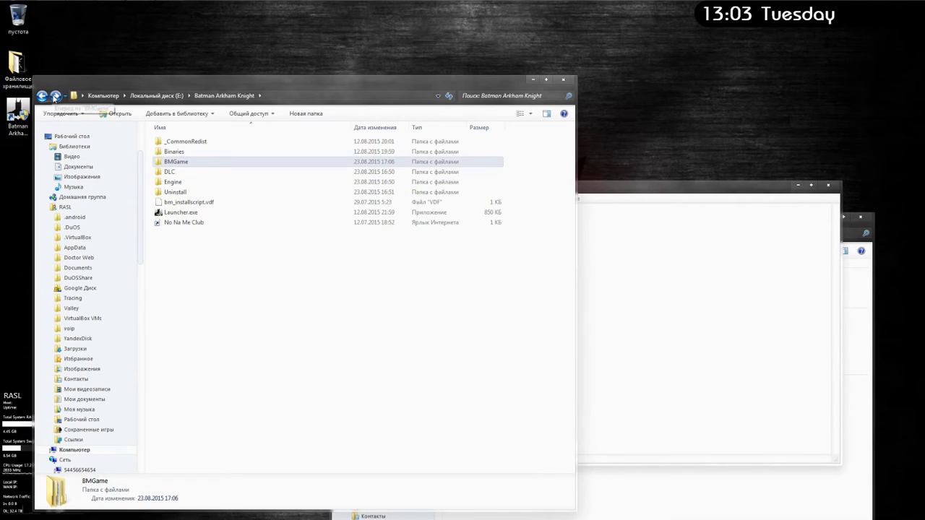
left_click(55, 97)
double_click(178, 182)
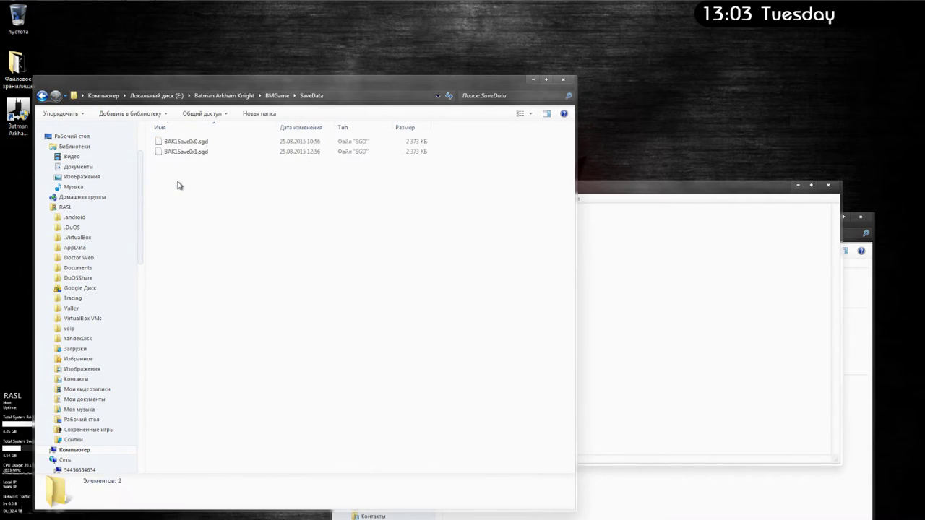
left_click(264, 172)
left_click(532, 79)
Step: Move the CPY.ini and drives windows closer together and look into local disk E:, followed by local disk D:
left_click_drag(538, 193, 238, 64)
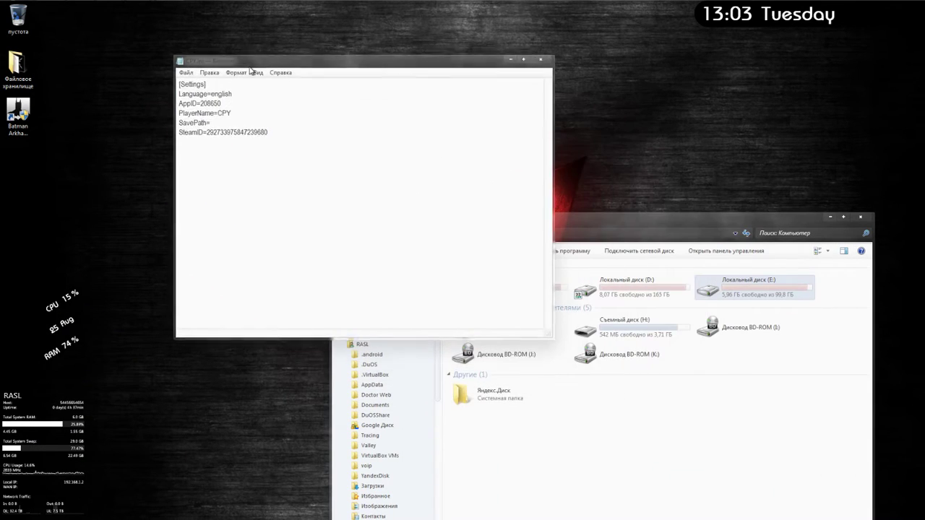
left_click_drag(612, 221, 459, 134)
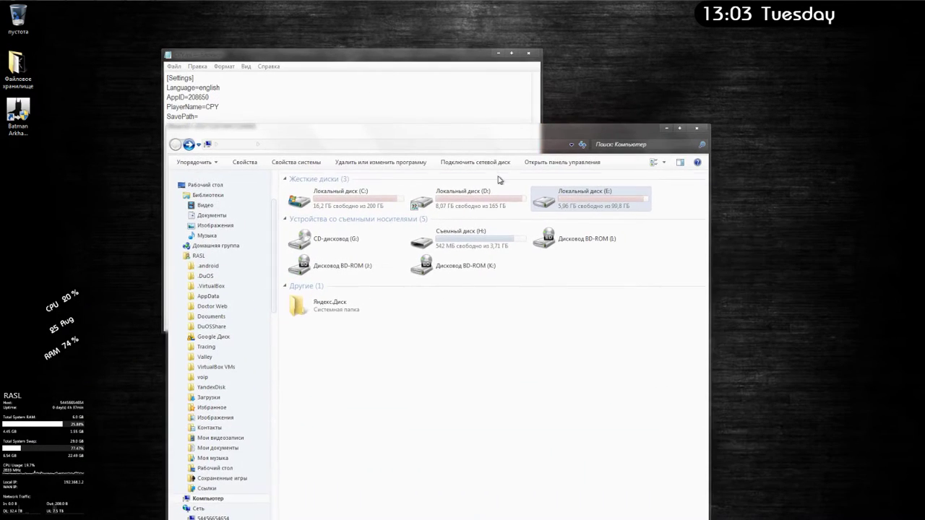
double_click(591, 203)
left_click(321, 201)
left_click(324, 208, "ctrl")
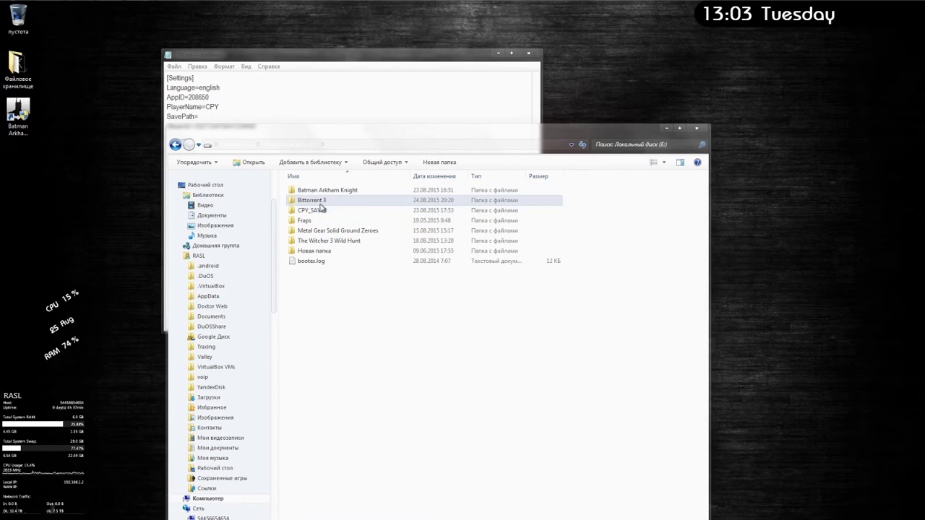
left_click(175, 144)
left_click_drag(229, 134, 253, 131)
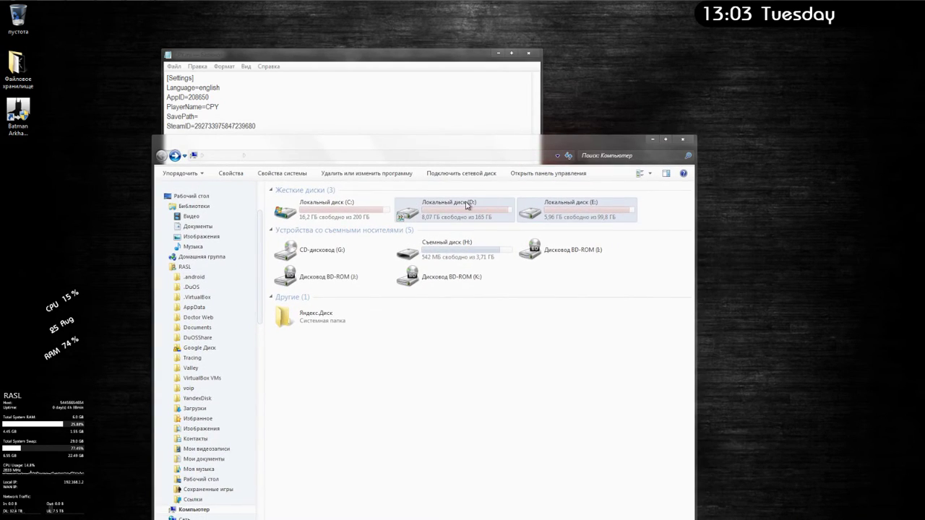
double_click(464, 207)
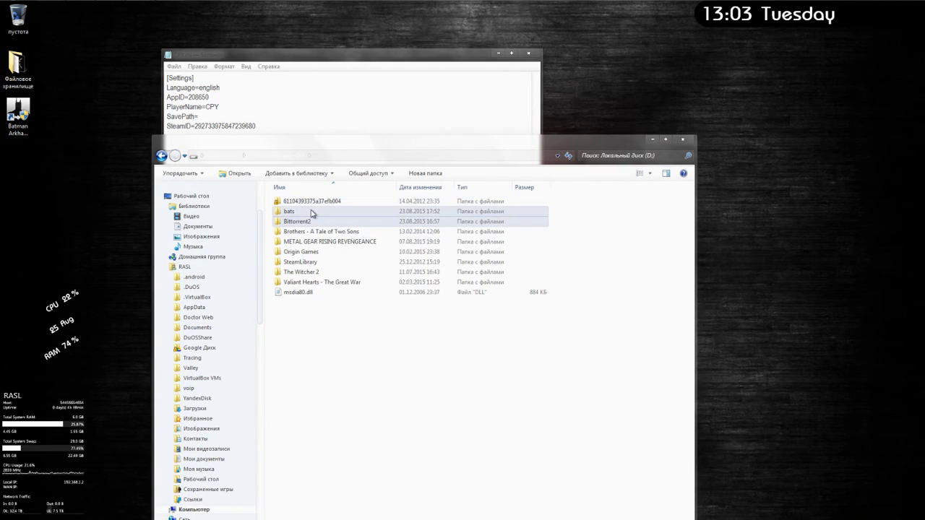